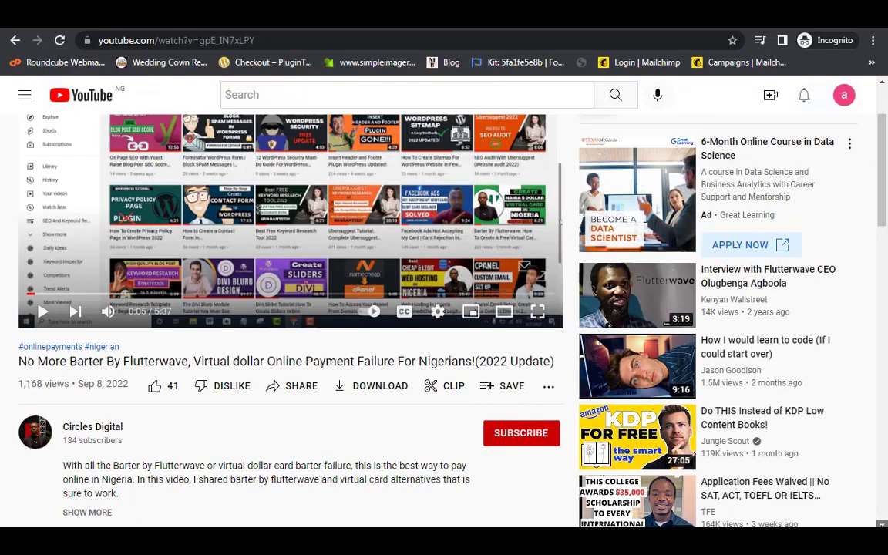
- Subscribe to the Flutterwave barter video's channel and set its notifications to All
scroll(444, 308, down, 2)
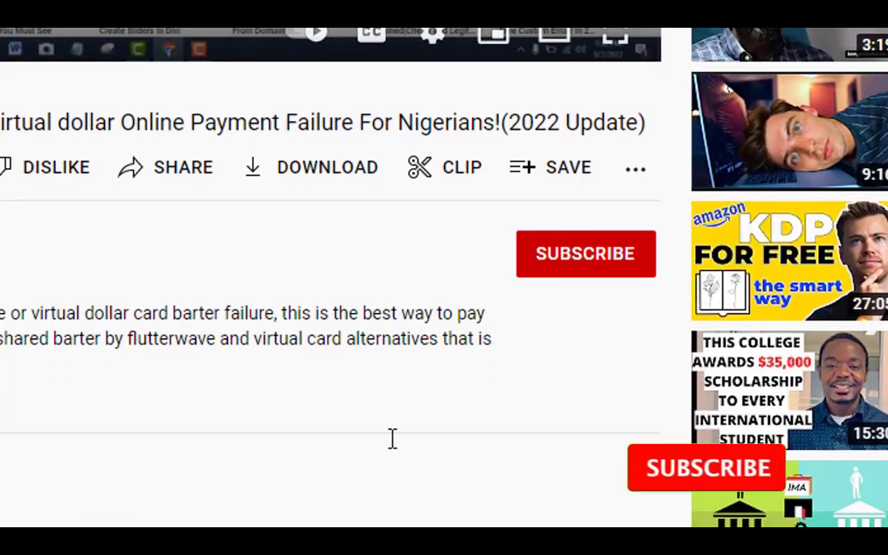
click(595, 260)
click(637, 262)
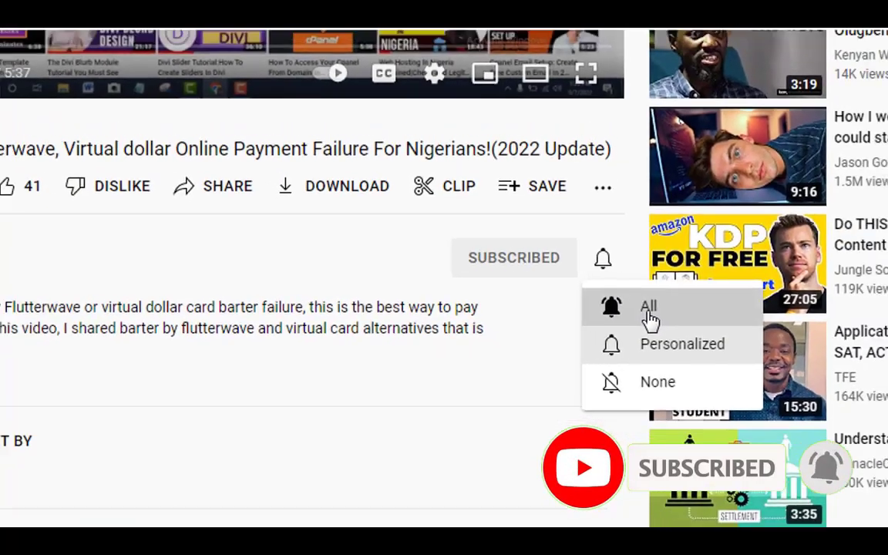
click(680, 313)
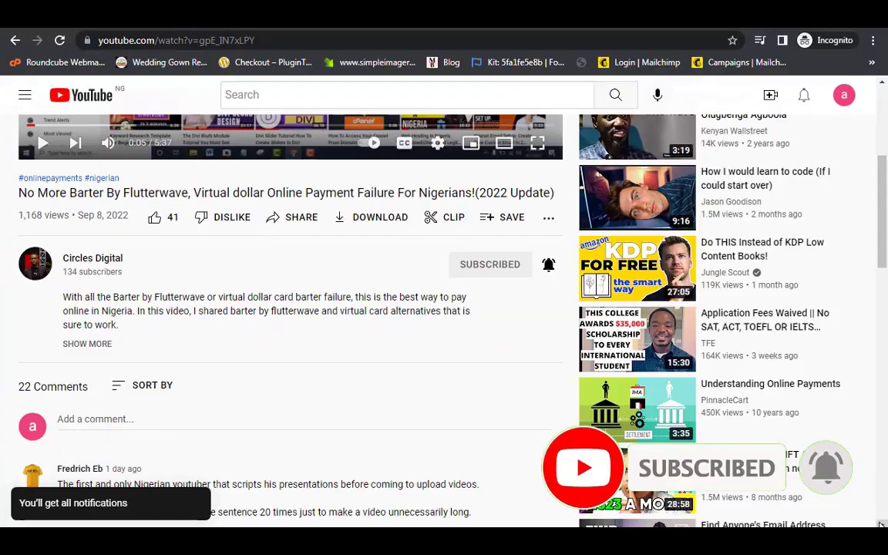
scroll(736, 420, down, 3)
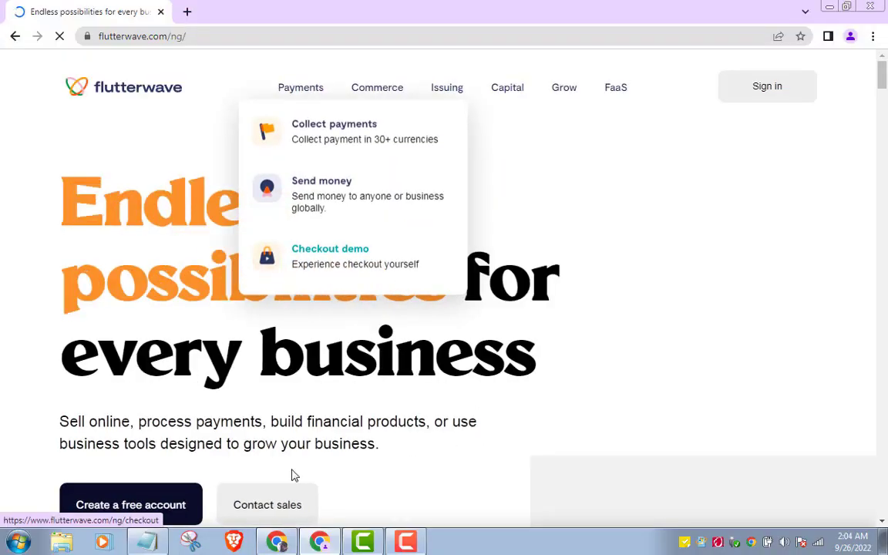
- Dismiss the cookie notice and start creating a free Flutterwave account
click(853, 477)
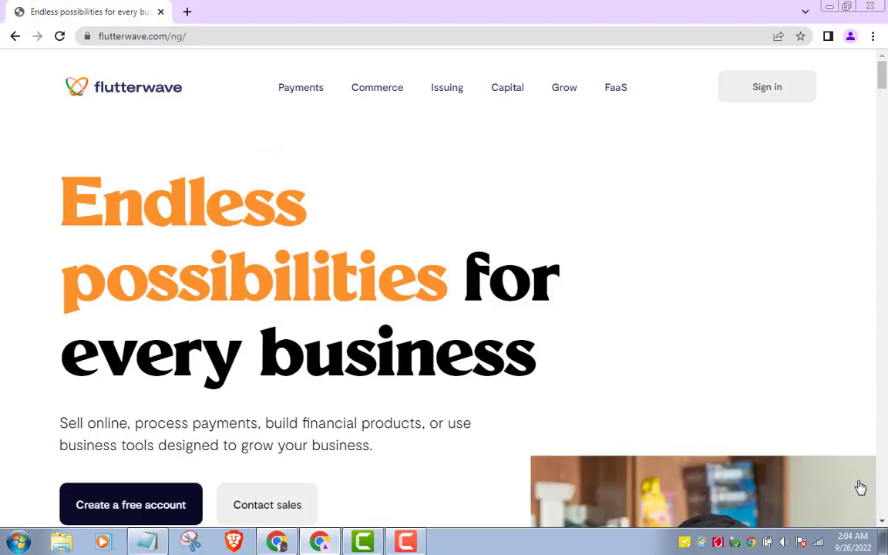
click(883, 522)
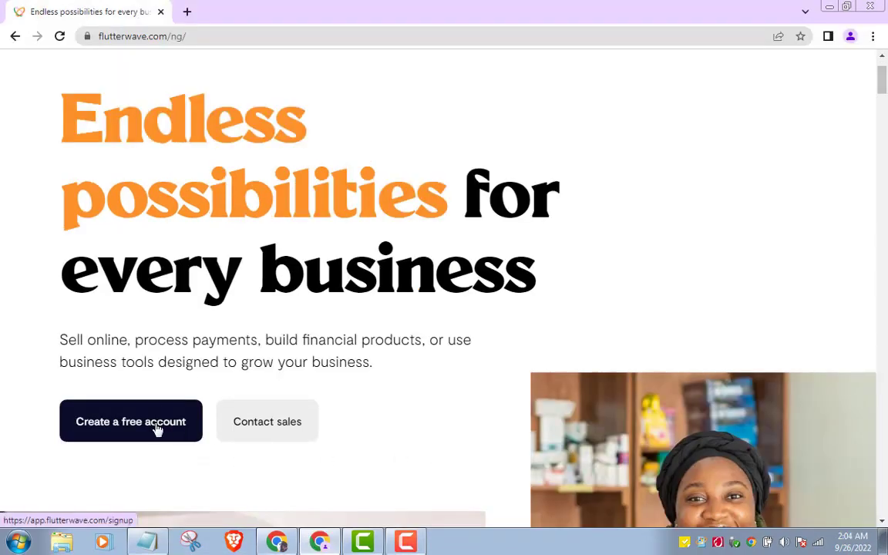
click(156, 429)
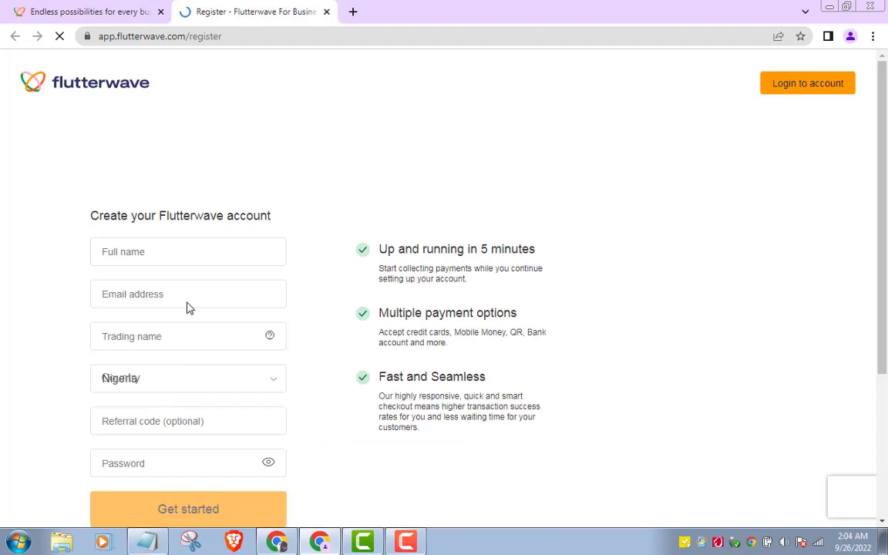
- Fill in the full name, email address and trading name, and select Nigeria as the country
click(106, 252)
text(Sa)
click(108, 295)
text(ta)
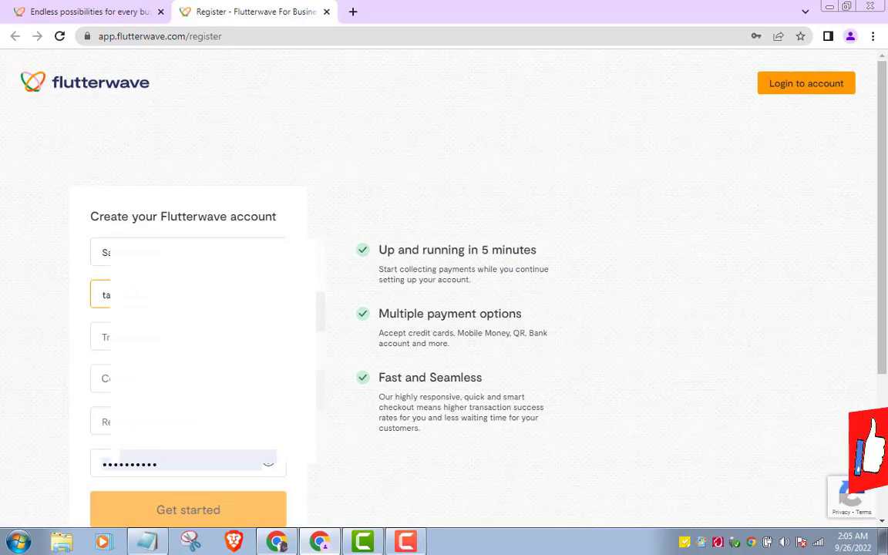
click(108, 337)
text(Ta)
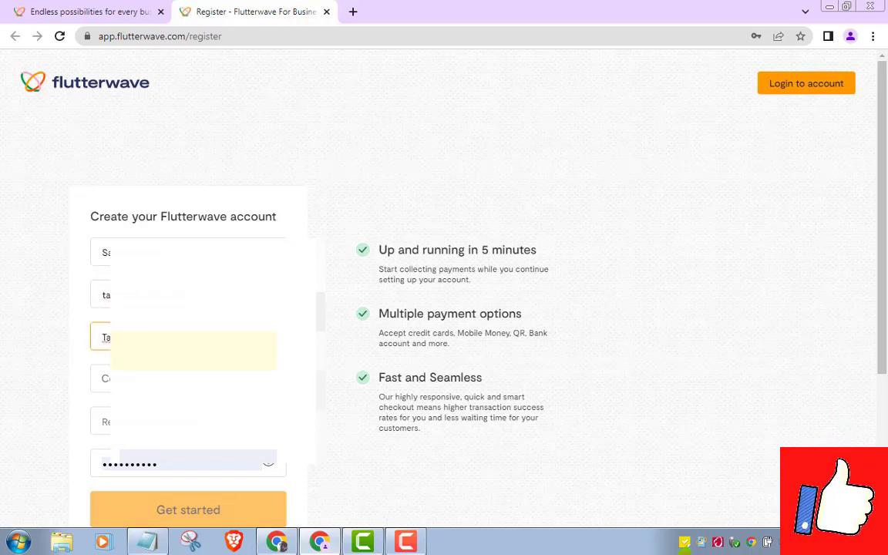
click(108, 378)
click(116, 400)
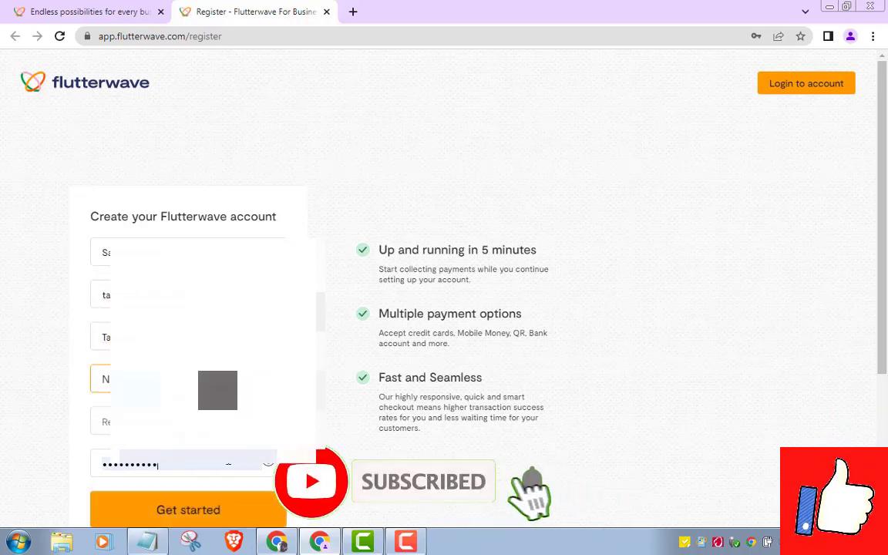
- Enter and check the account password, submit the signup form, and decline saving the password
click(228, 463)
text(***********)
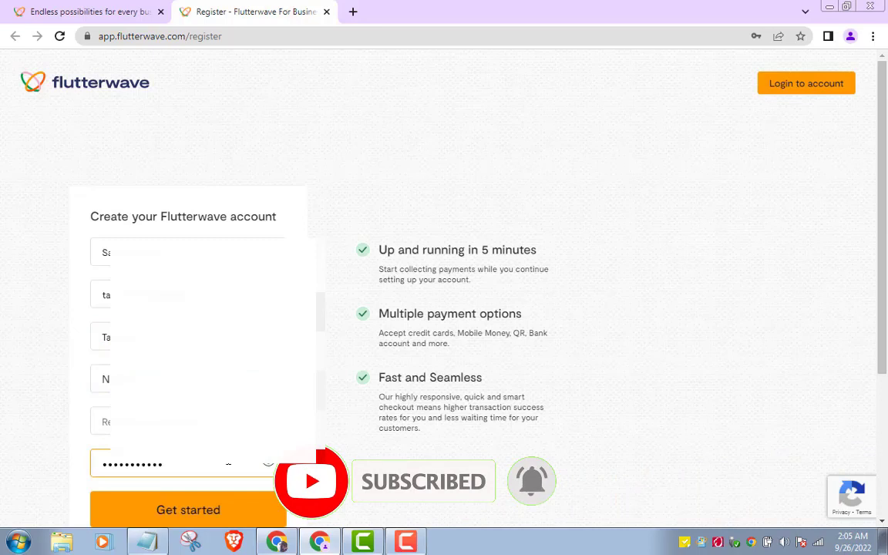
click(270, 467)
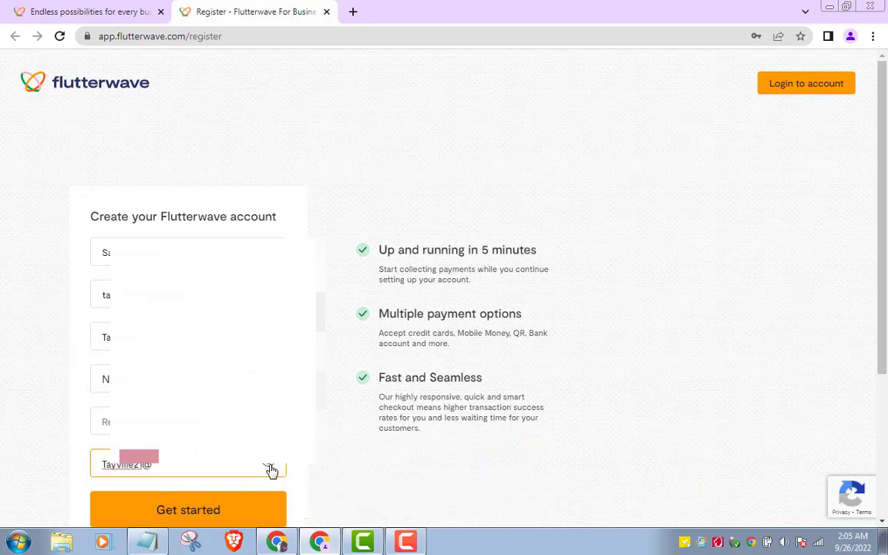
click(270, 469)
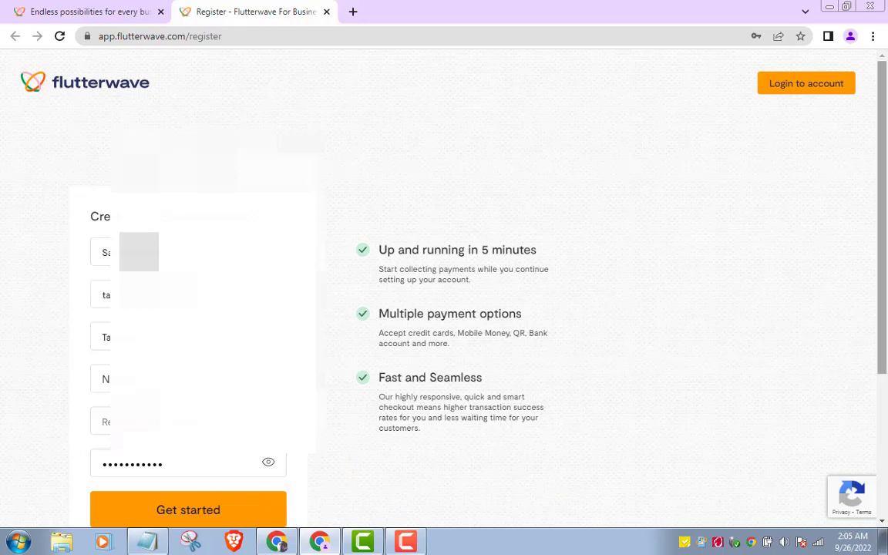
scroll(846, 407, down, 1)
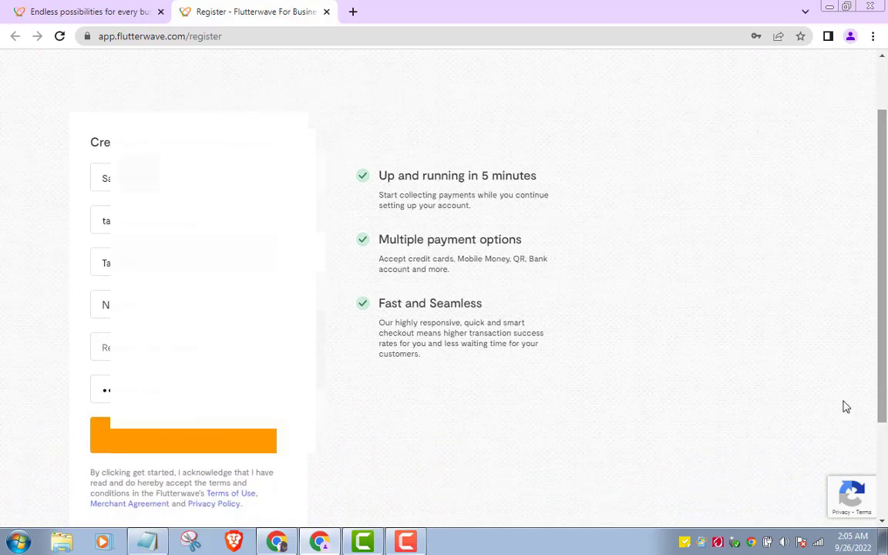
click(197, 441)
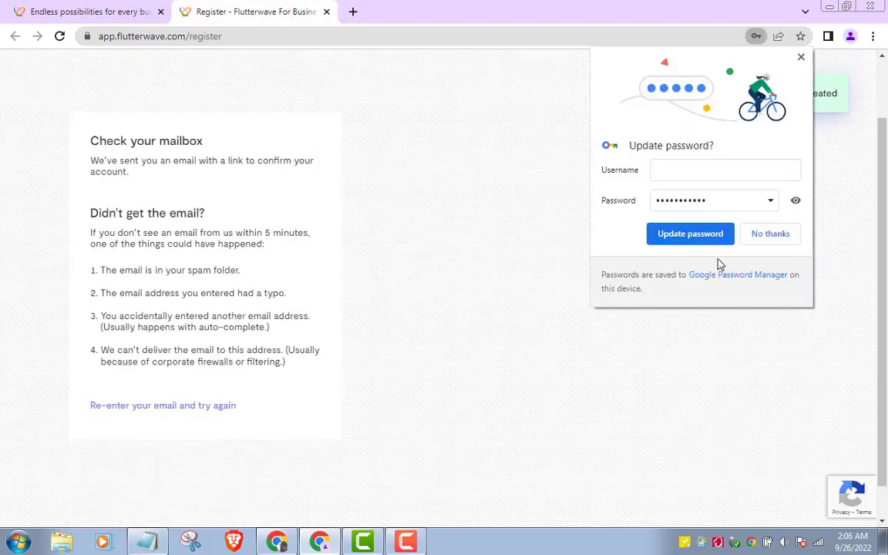
click(771, 234)
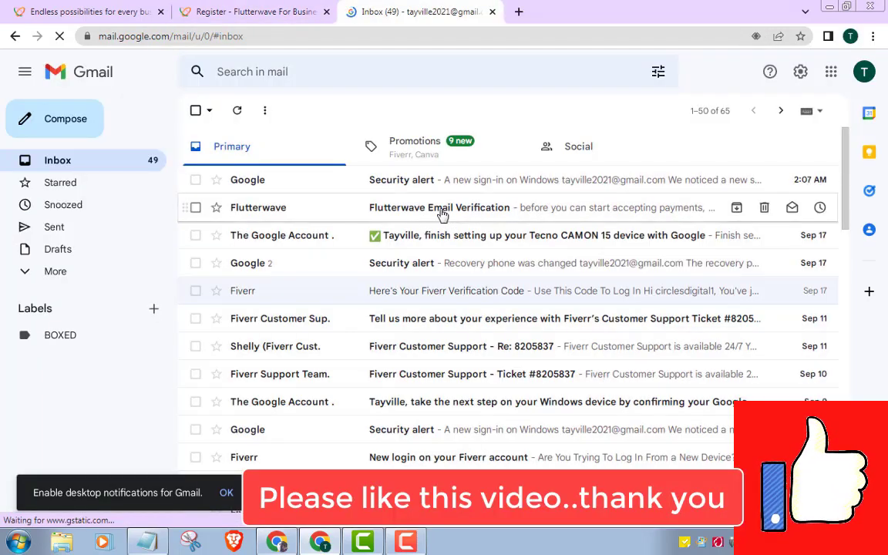
- Open the Flutterwave verification email in Gmail and confirm the email address
click(440, 208)
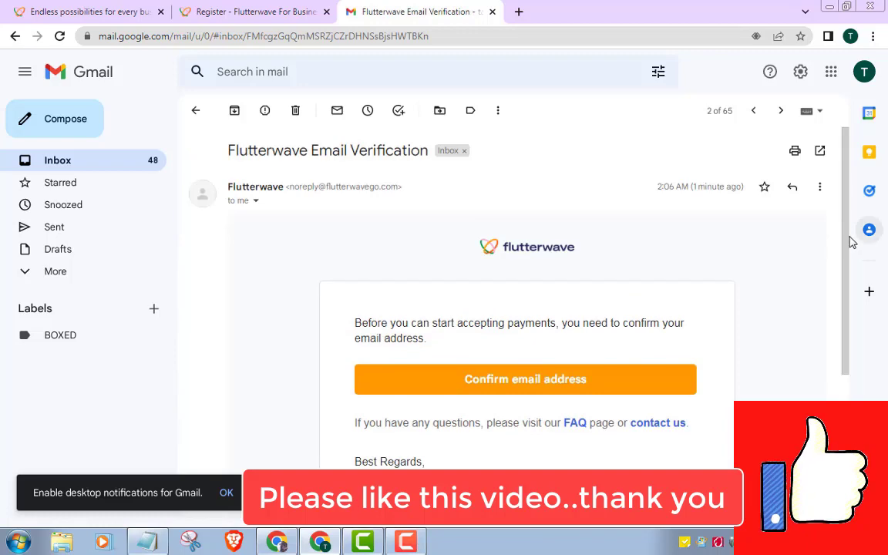
scroll(851, 243, down, 2)
click(561, 264)
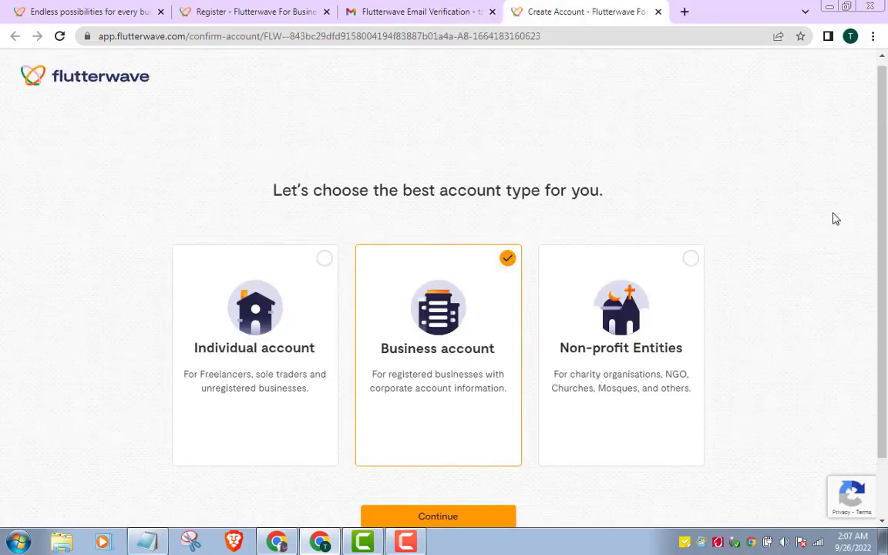
- Select the Individual account card and continue to the usage question
scroll(432, 347, down, 1)
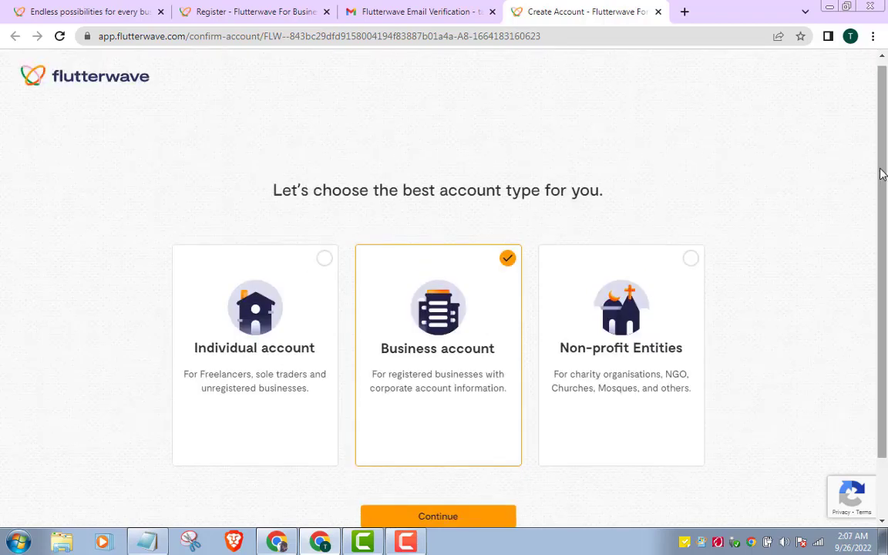
scroll(886, 199, down, 1)
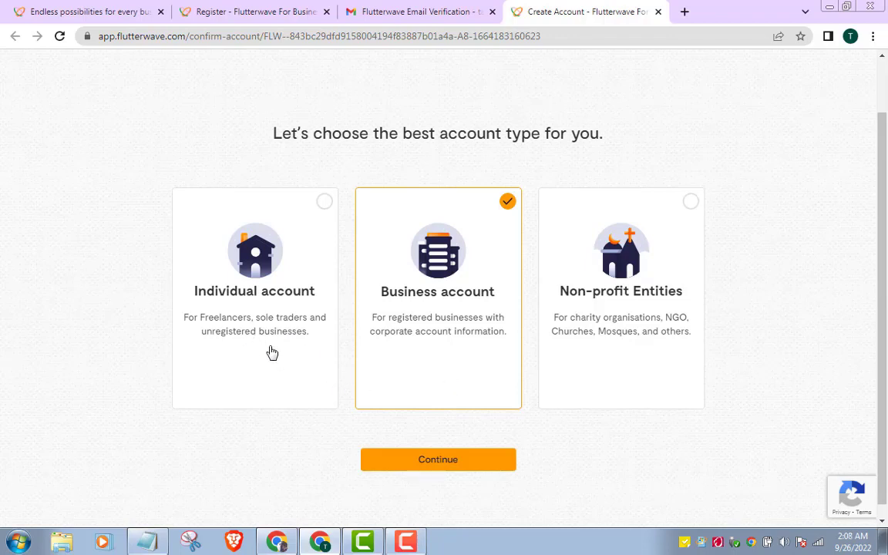
click(298, 247)
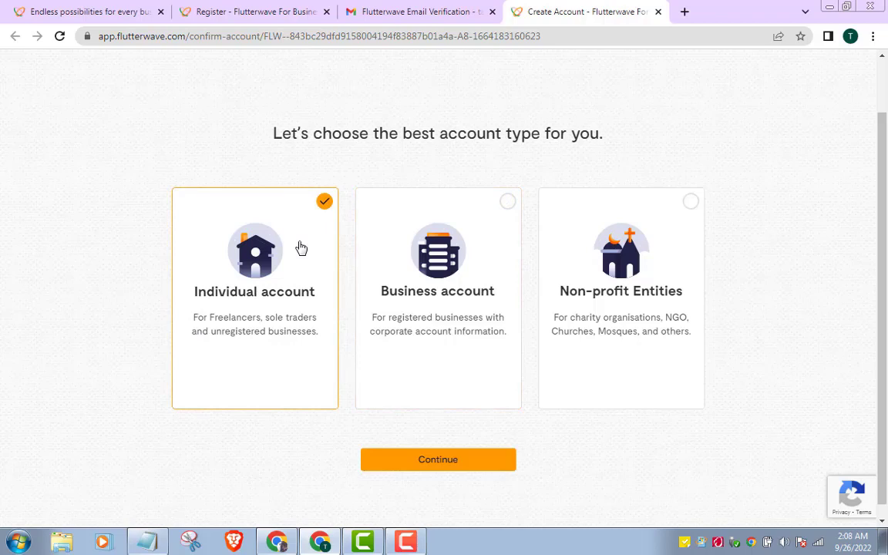
click(477, 463)
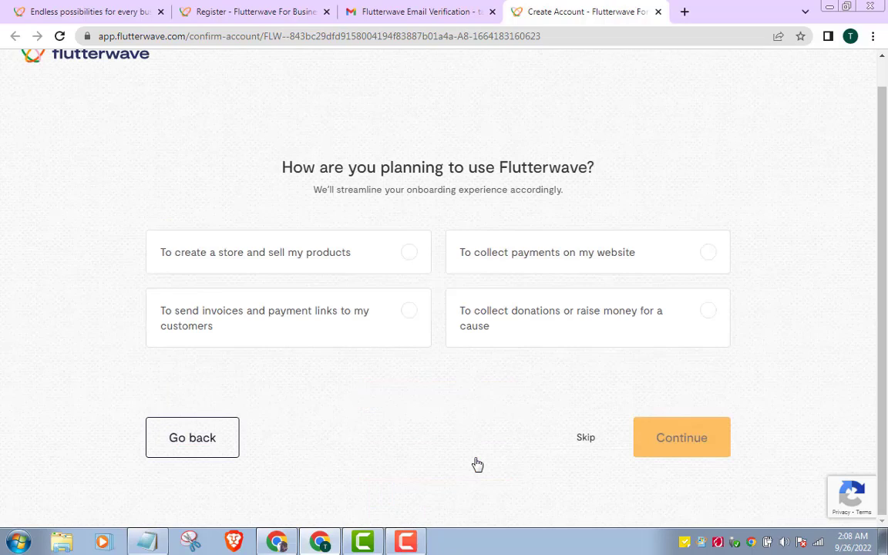
- Answer 'To create a store and sell my products' as the planned usage and submit
click(293, 258)
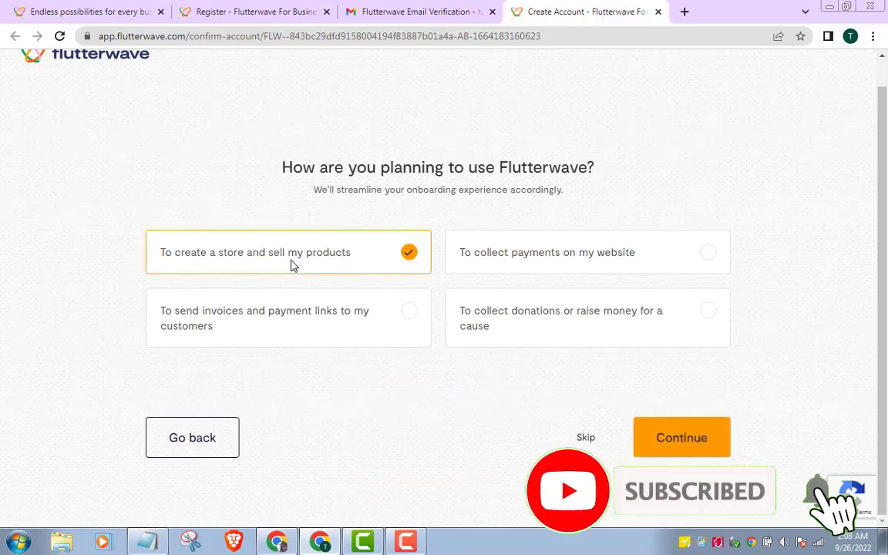
click(245, 330)
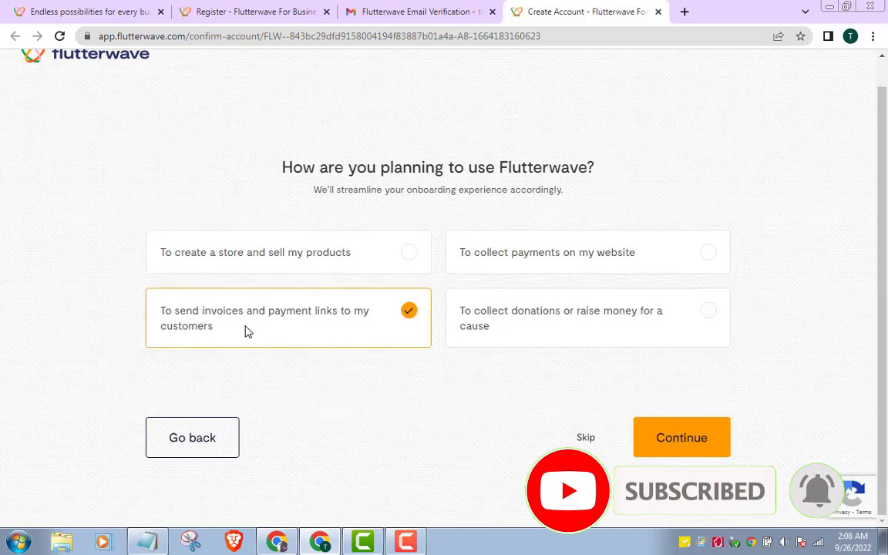
click(355, 264)
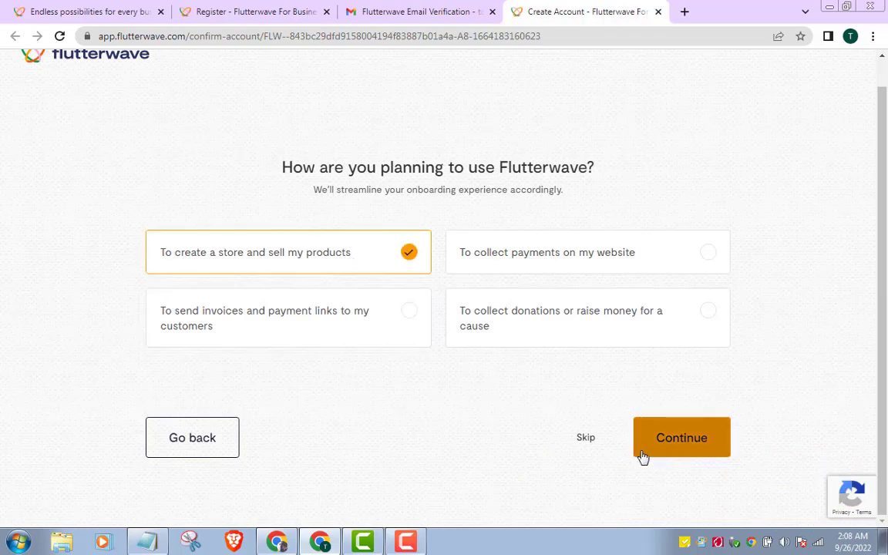
click(586, 439)
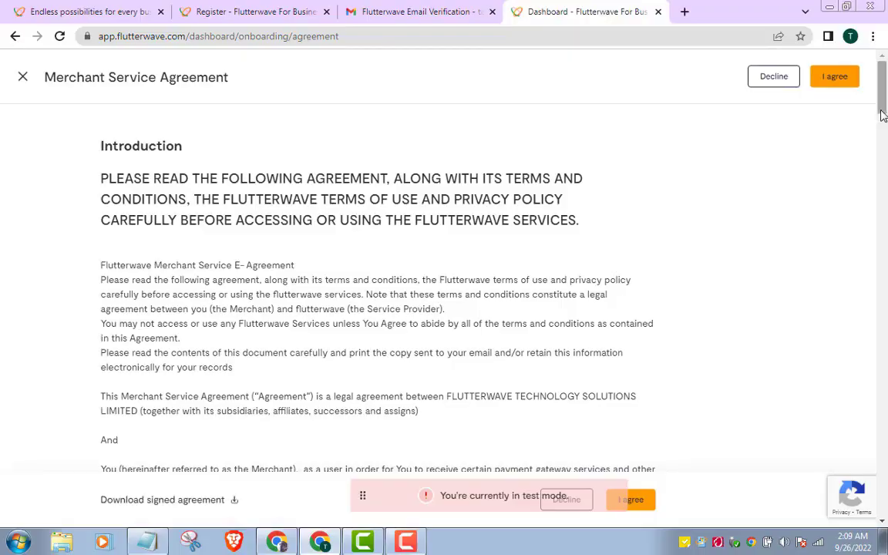
- Scroll through the Merchant Service Agreement and accept it with I agree
scroll(884, 116, down, 1)
drag(885, 115, 884, 58)
click(835, 80)
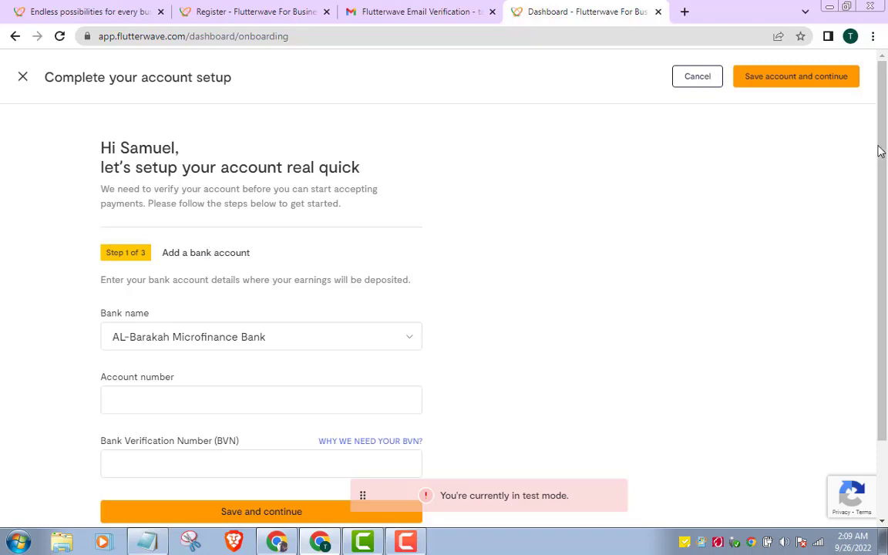
- On the bank setup page, look through the Bank name list and move to the BVN field
drag(881, 151, 884, 195)
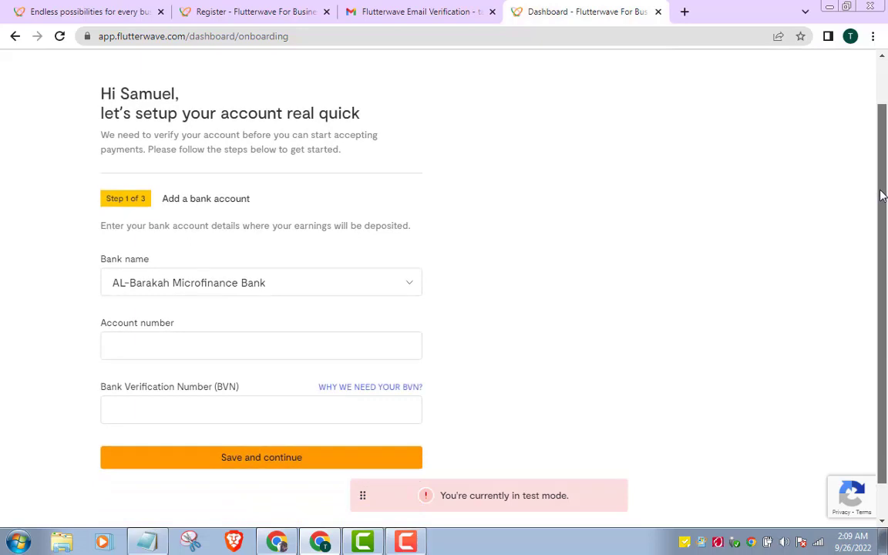
scroll(469, 274, down, 1)
click(378, 270)
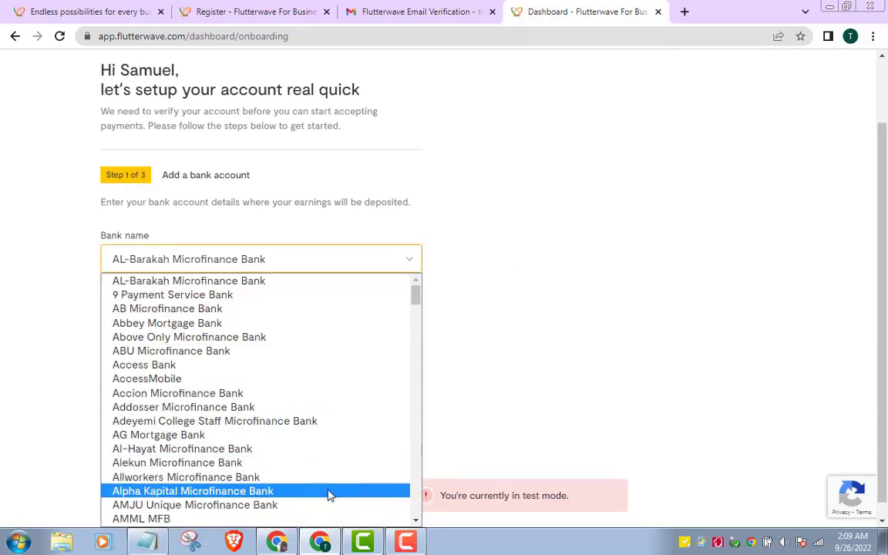
click(508, 313)
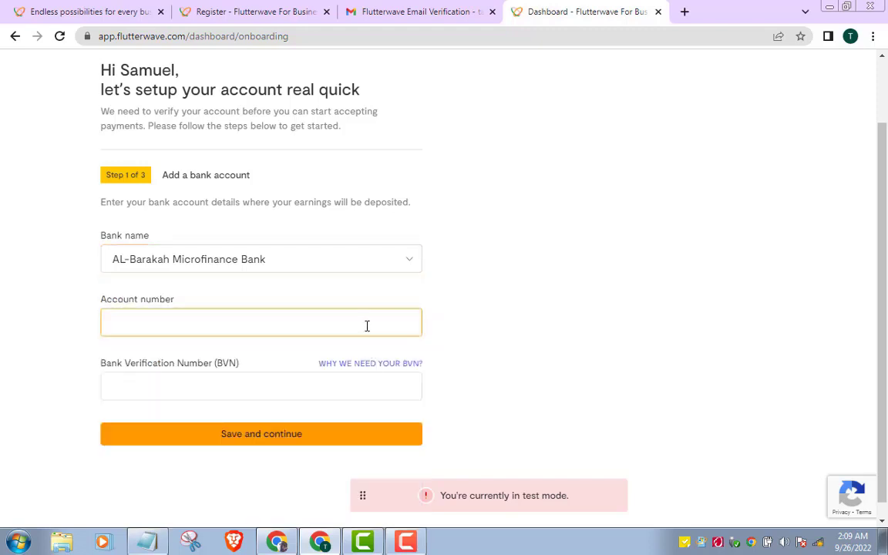
click(298, 398)
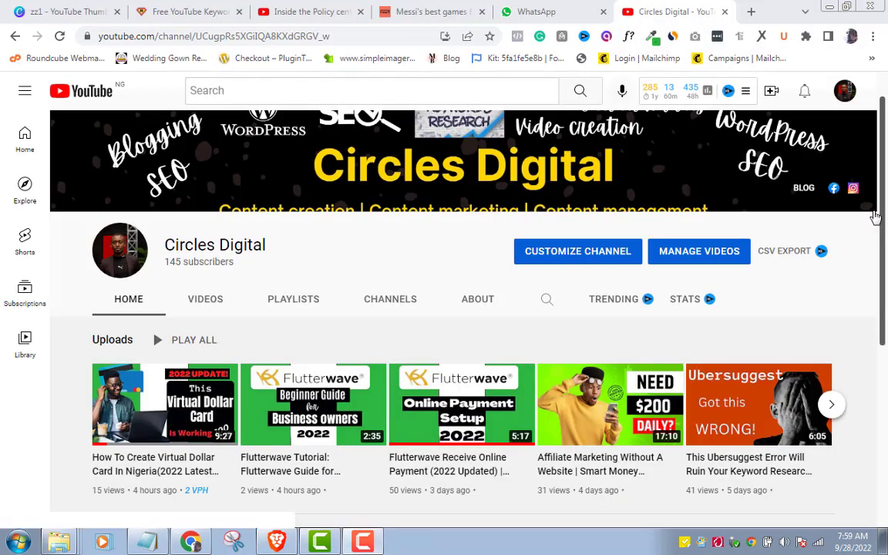
- Browse the Circles Digital channel's playlists, then subscribe and choose All notifications
scroll(875, 216, down, 2)
click(299, 202)
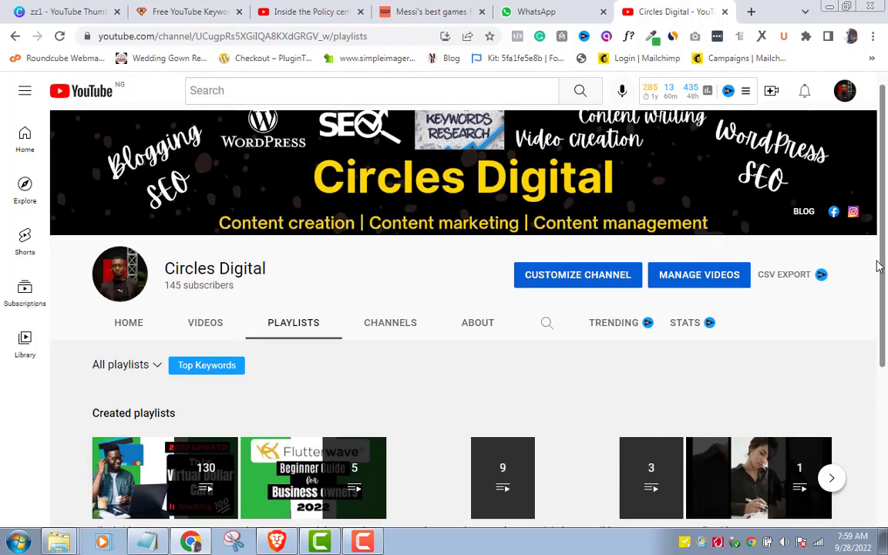
scroll(876, 267, down, 3)
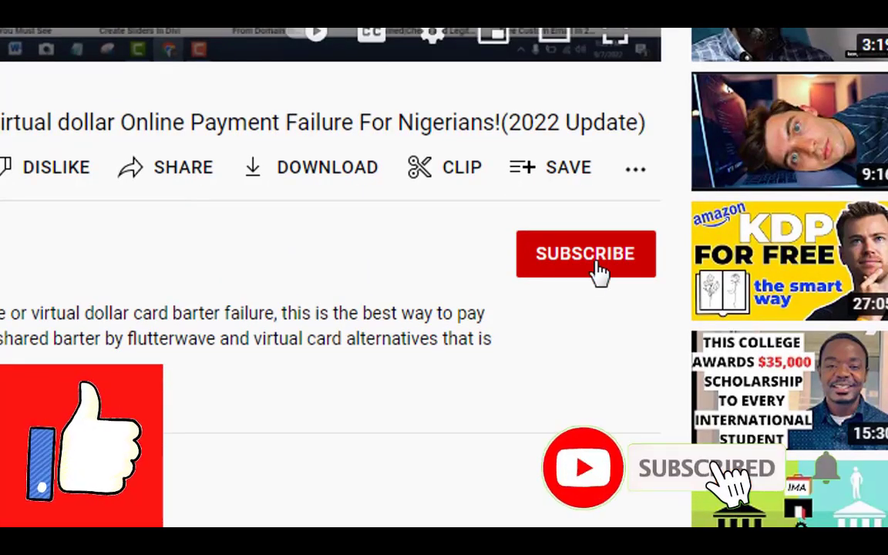
click(600, 298)
click(636, 262)
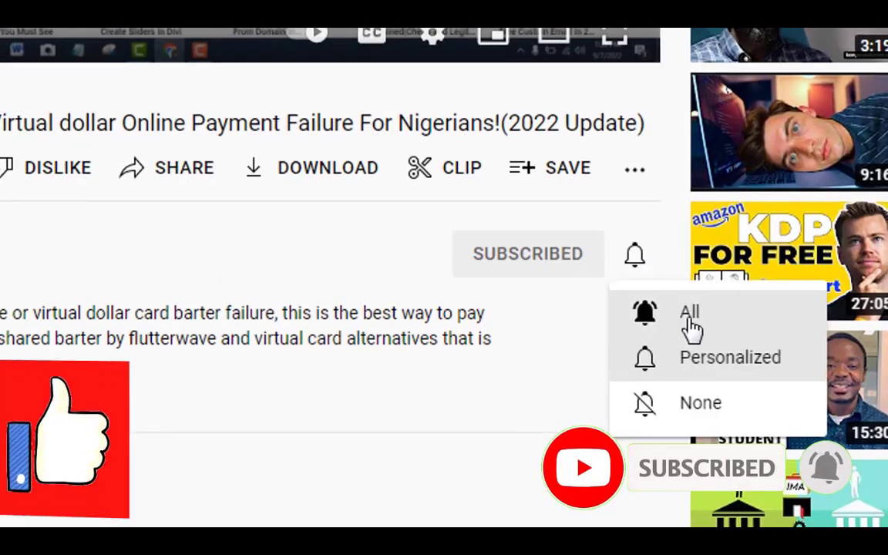